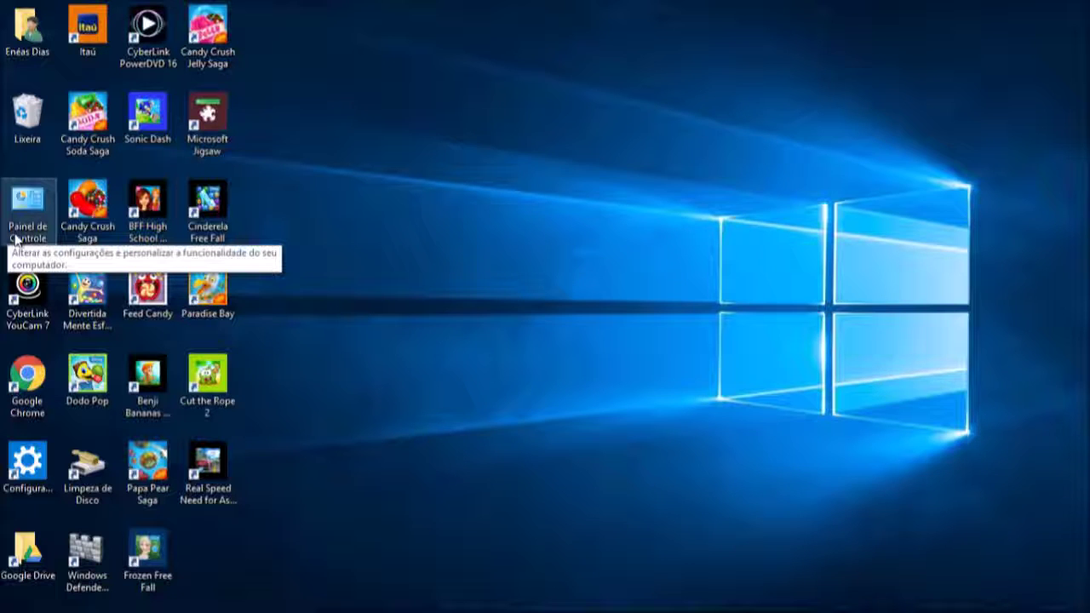
# Step: Create a desktop shortcut to Windows Defender from the Control Panel and close the Control Panel window
pyautogui.click(17, 239)
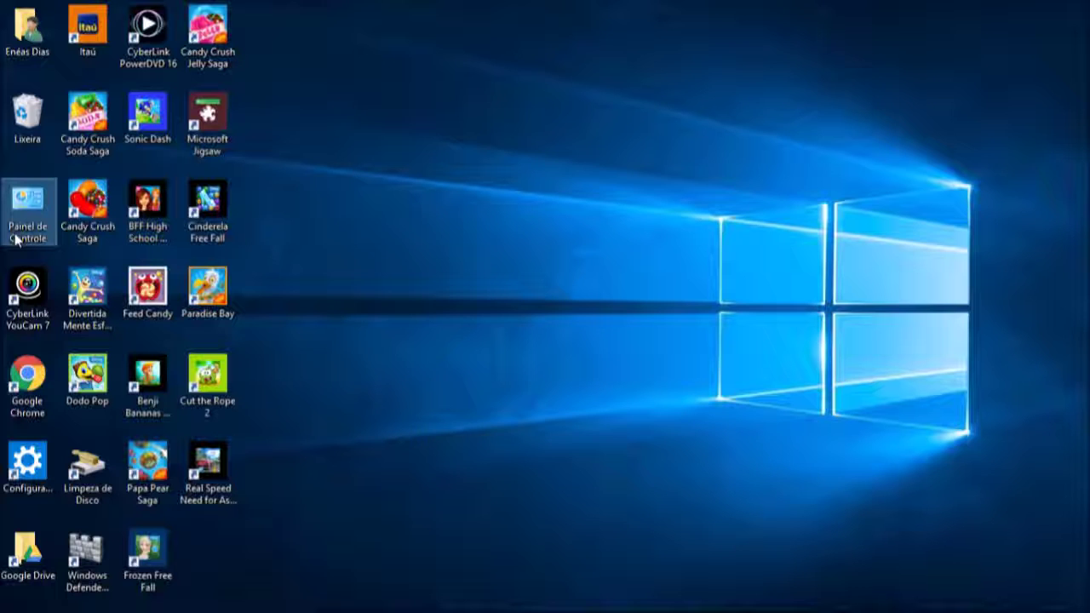
pyautogui.doubleClick(16, 238)
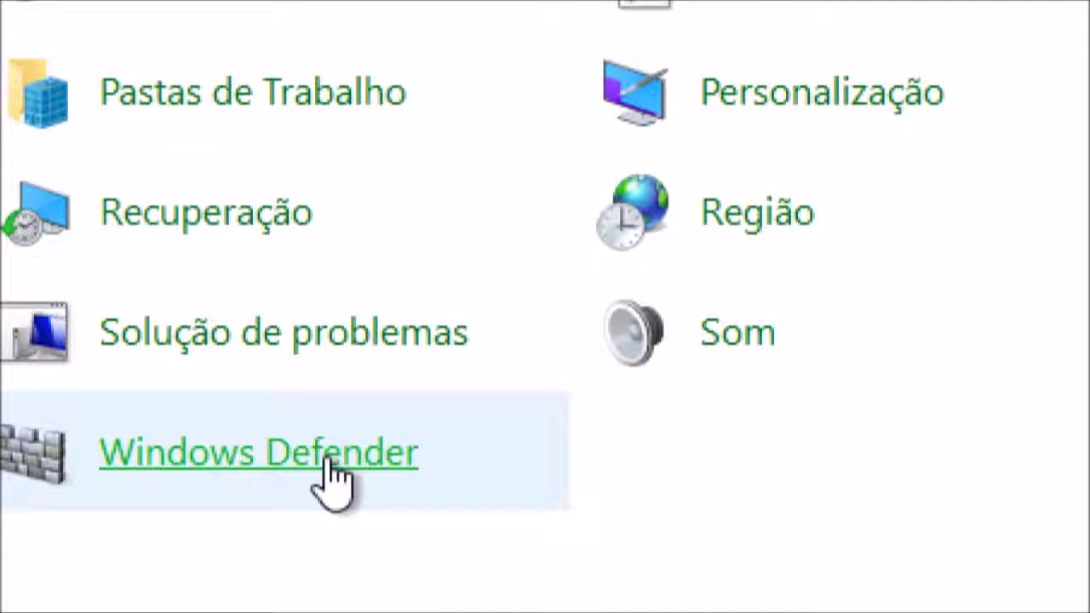
pyautogui.rightClick(331, 477)
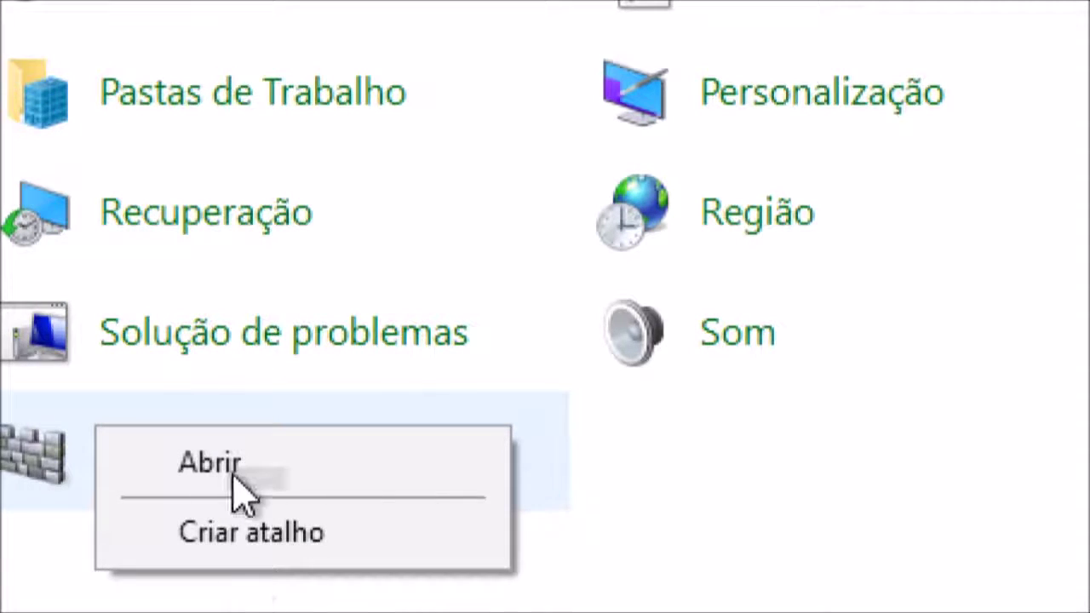
pyautogui.click(274, 562)
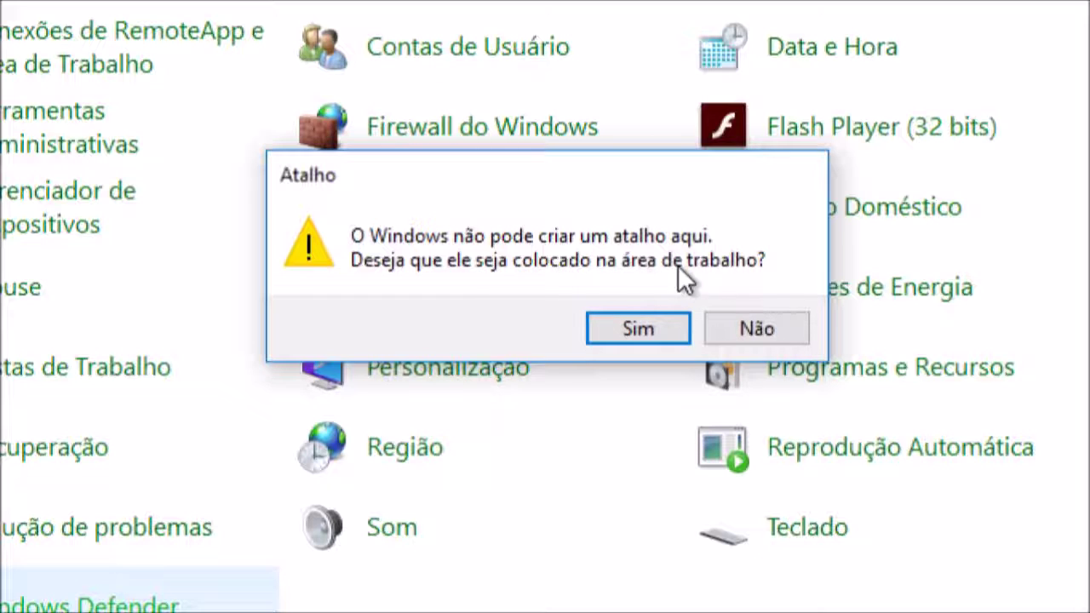
pyautogui.click(638, 330)
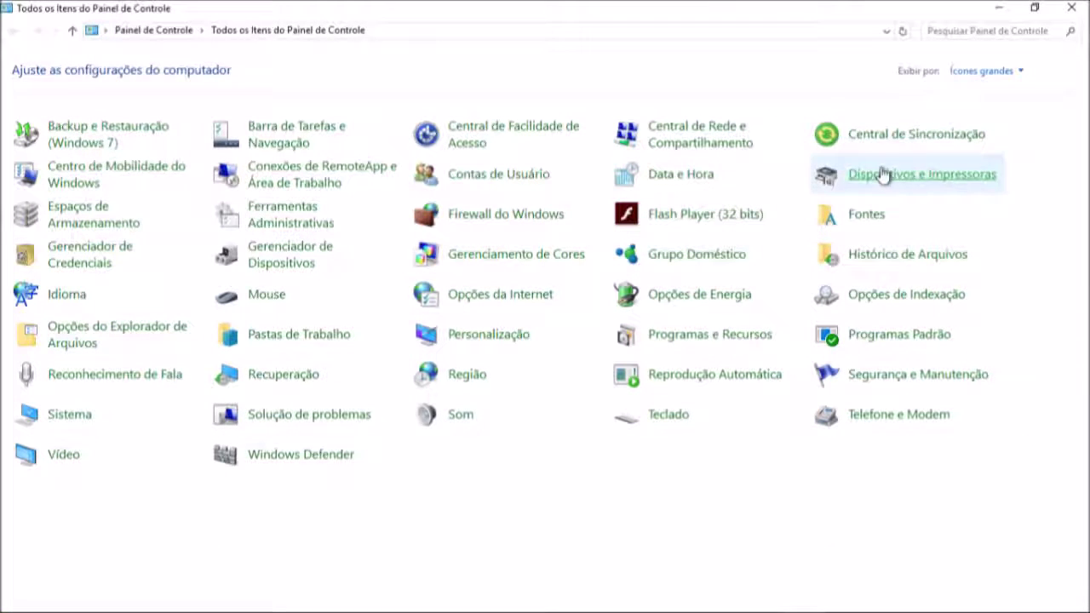
pyautogui.click(1080, 12)
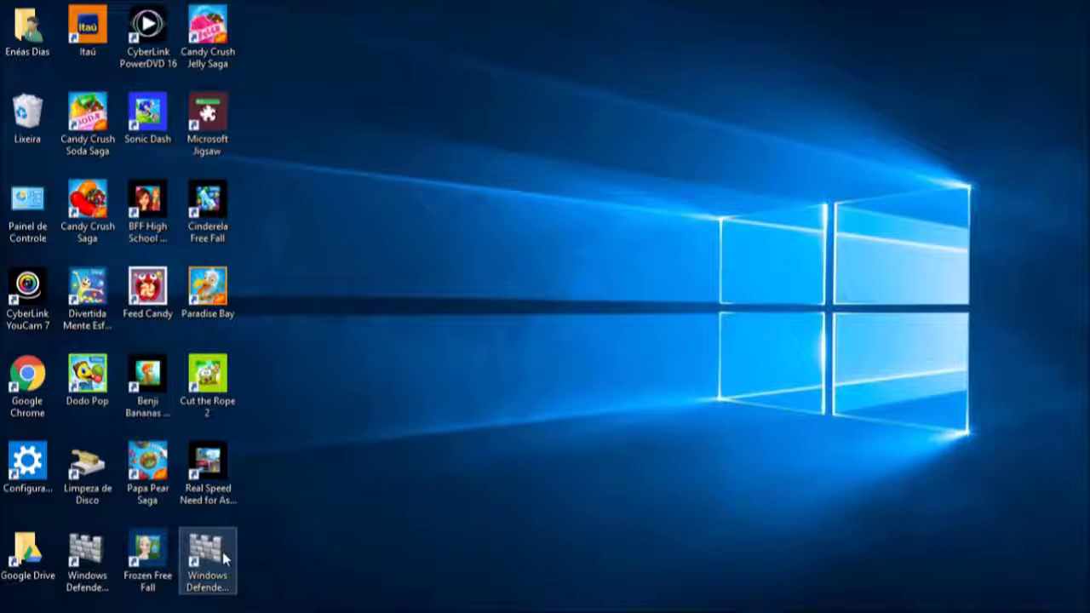
# Step: Open Windows Defender from its new desktop shortcut and review the protection status and the virus and spyware definition details
pyautogui.doubleClick(224, 557)
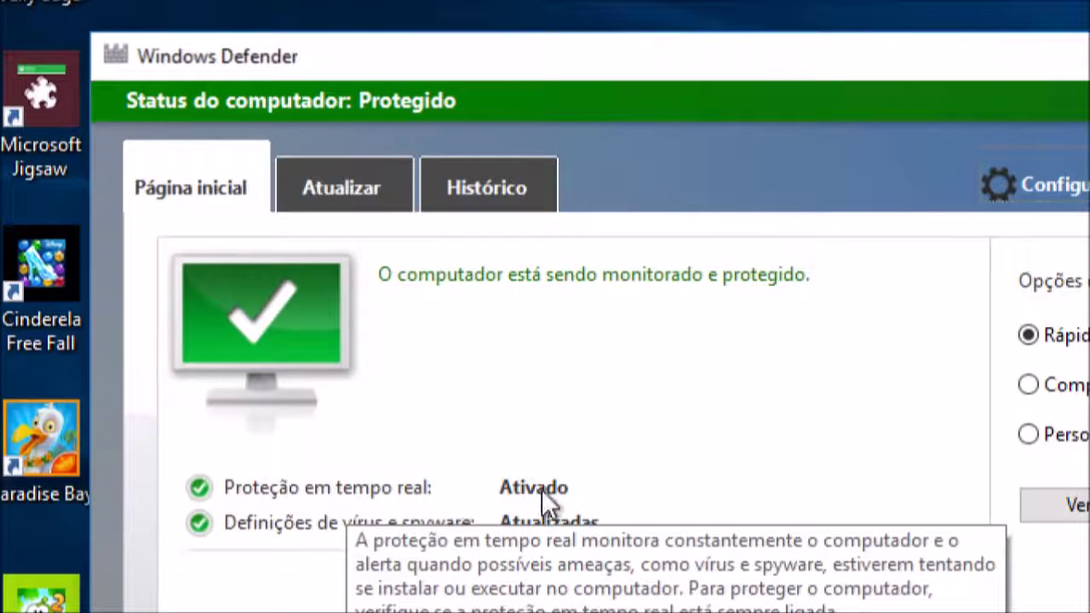
pyautogui.moveTo(370, 531)
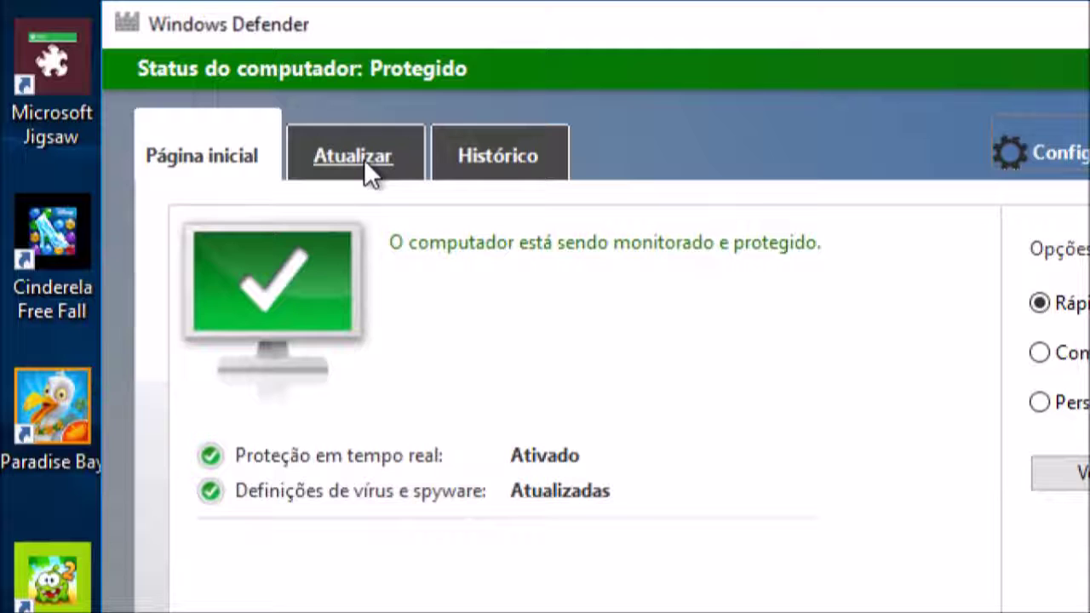
pyautogui.click(363, 158)
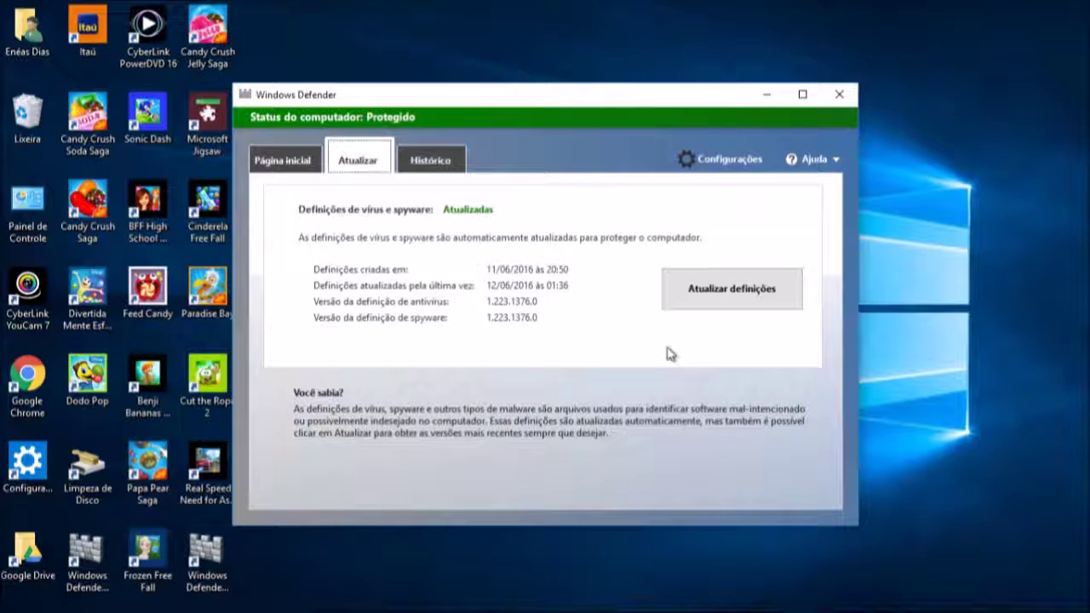
pyautogui.click(287, 161)
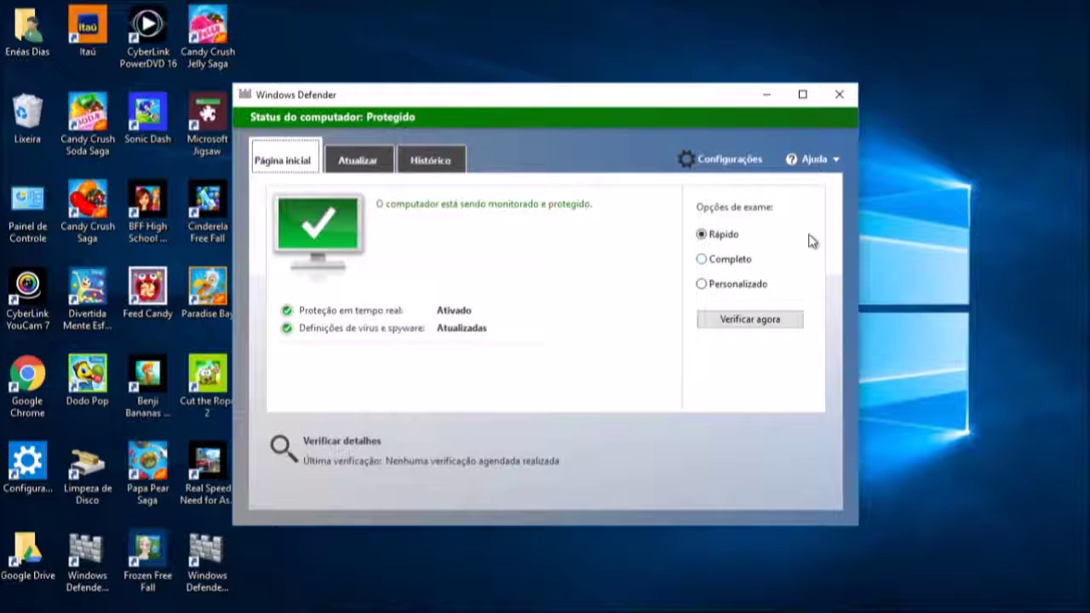
# Step: Try the Completo, Personalizado and Rápido scan options in turn
pyautogui.moveTo(772, 252)
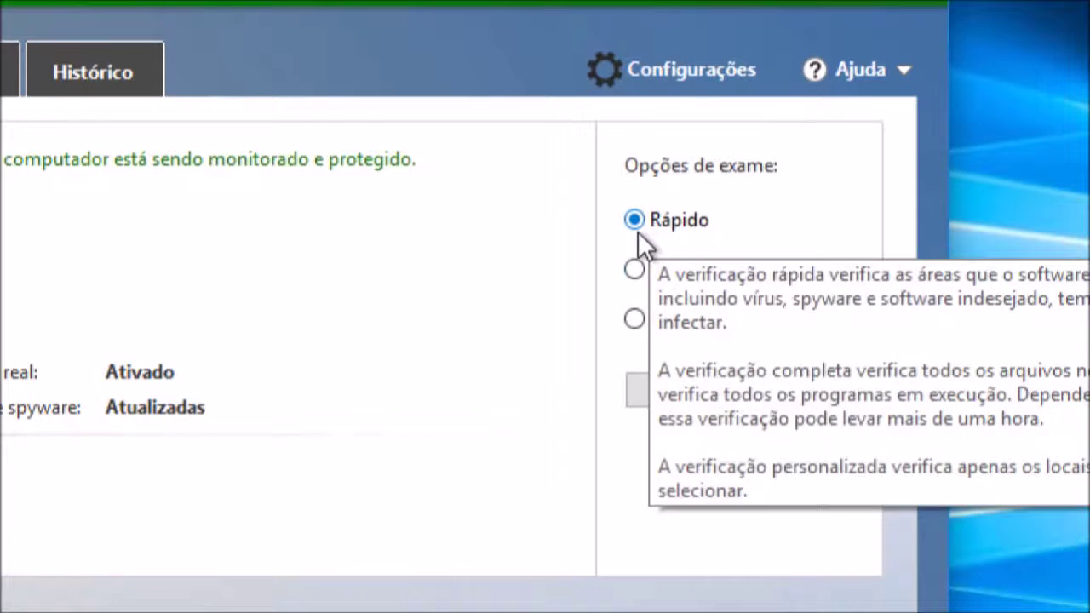
pyautogui.click(633, 269)
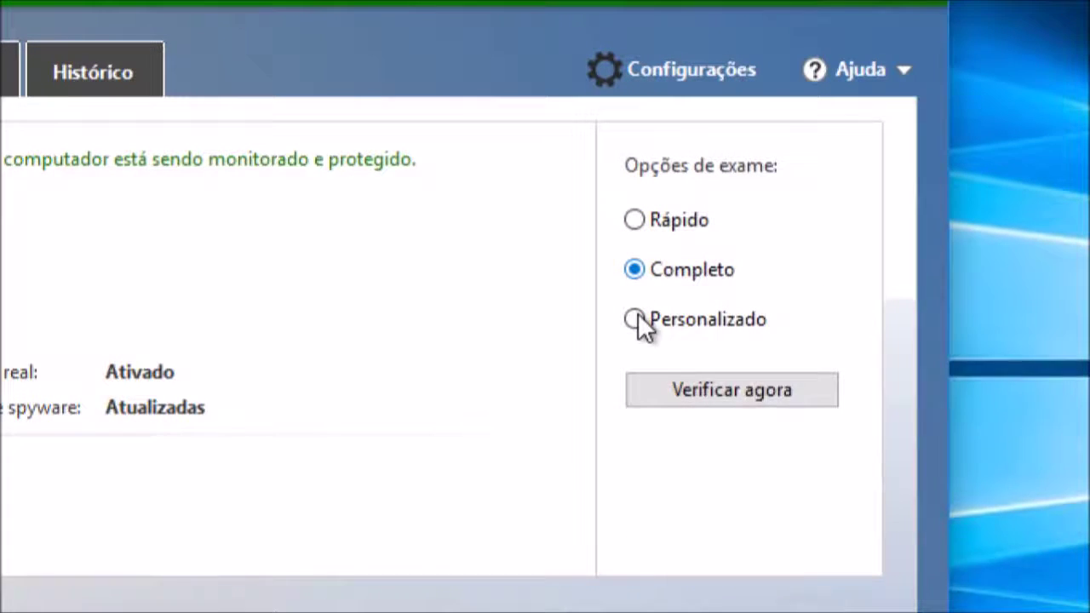
pyautogui.click(637, 322)
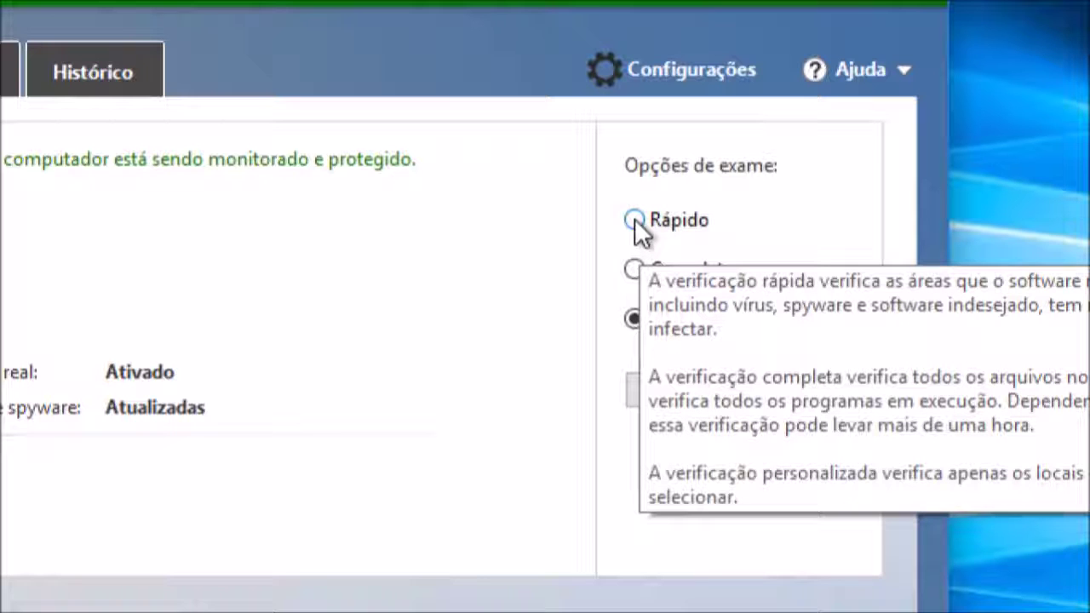
pyautogui.click(634, 220)
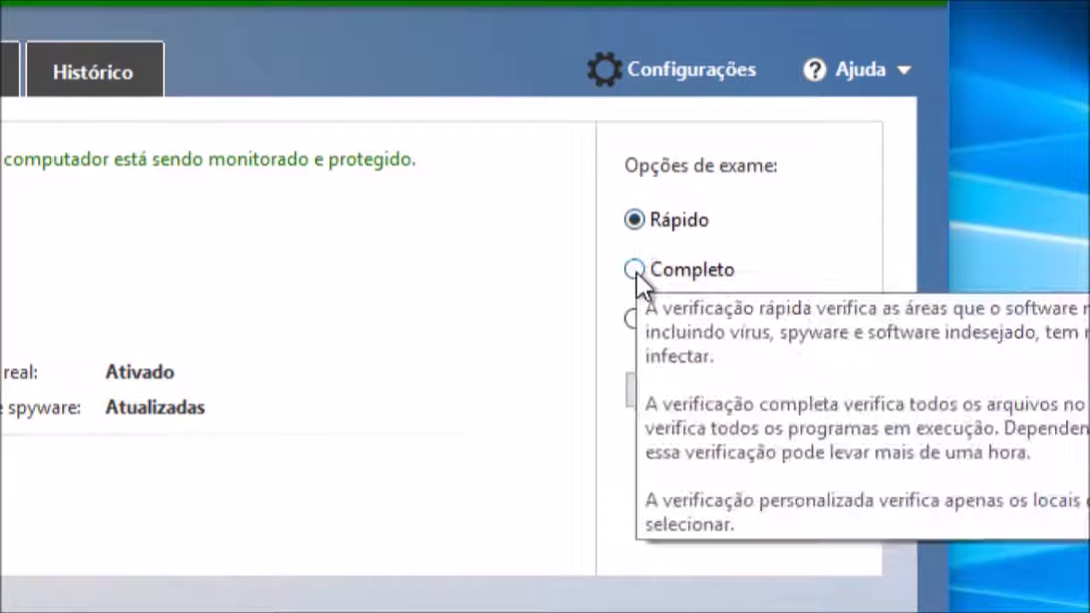
pyautogui.click(636, 271)
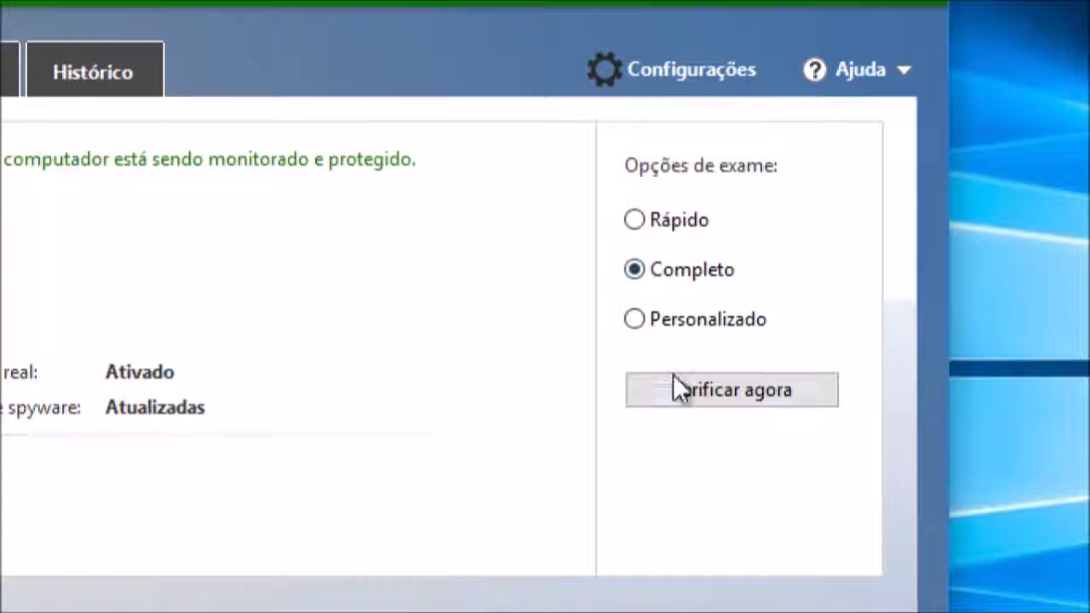
pyautogui.click(636, 220)
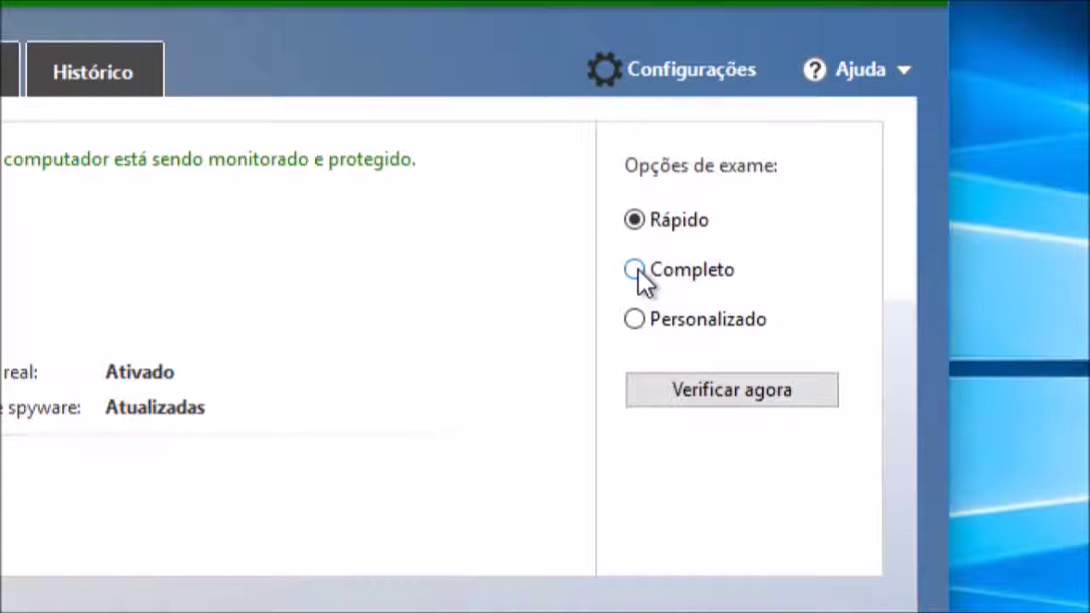
pyautogui.click(634, 270)
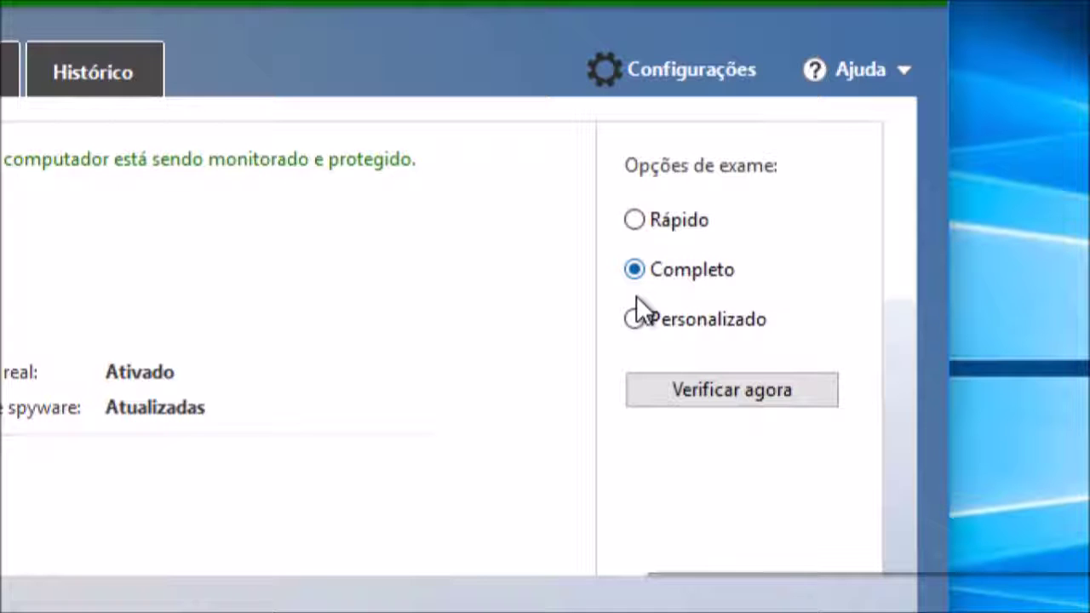
pyautogui.click(634, 319)
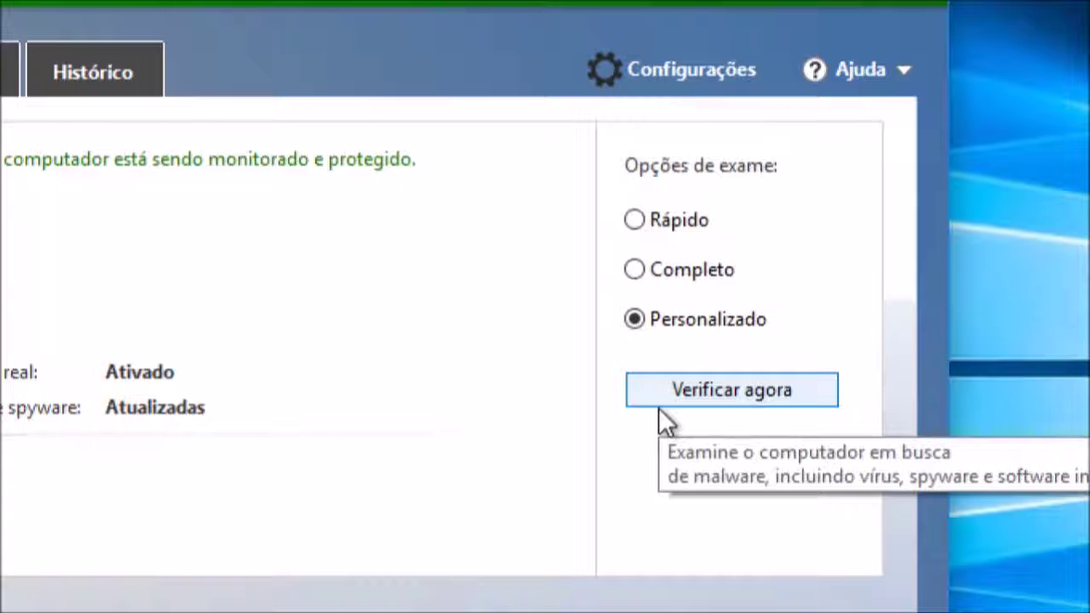
pyautogui.click(633, 270)
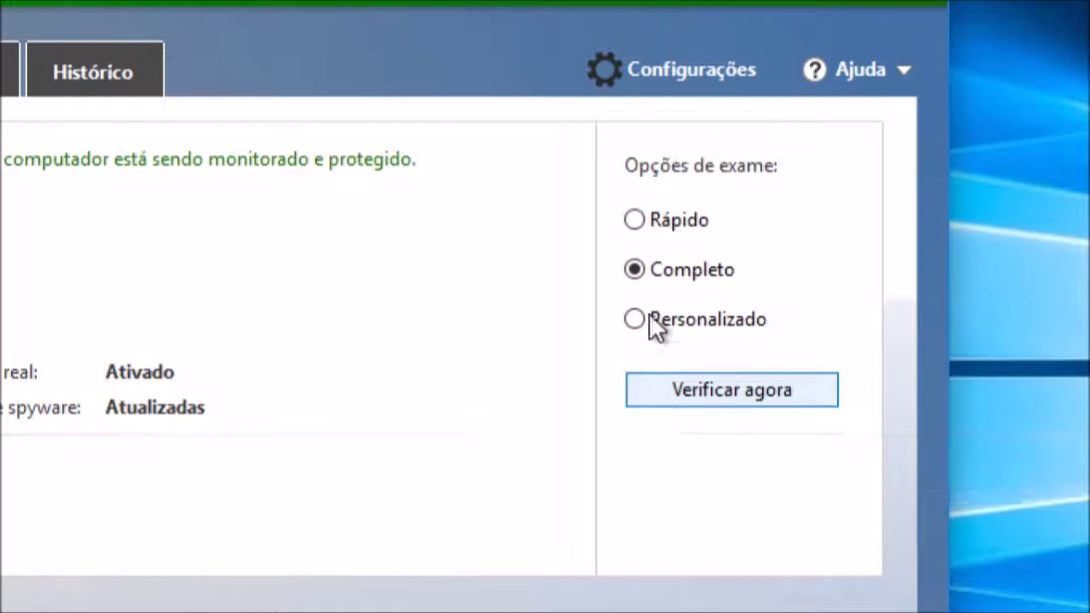
# Step: Start a scan with the Rápido option and cancel it while it is running
pyautogui.click(634, 220)
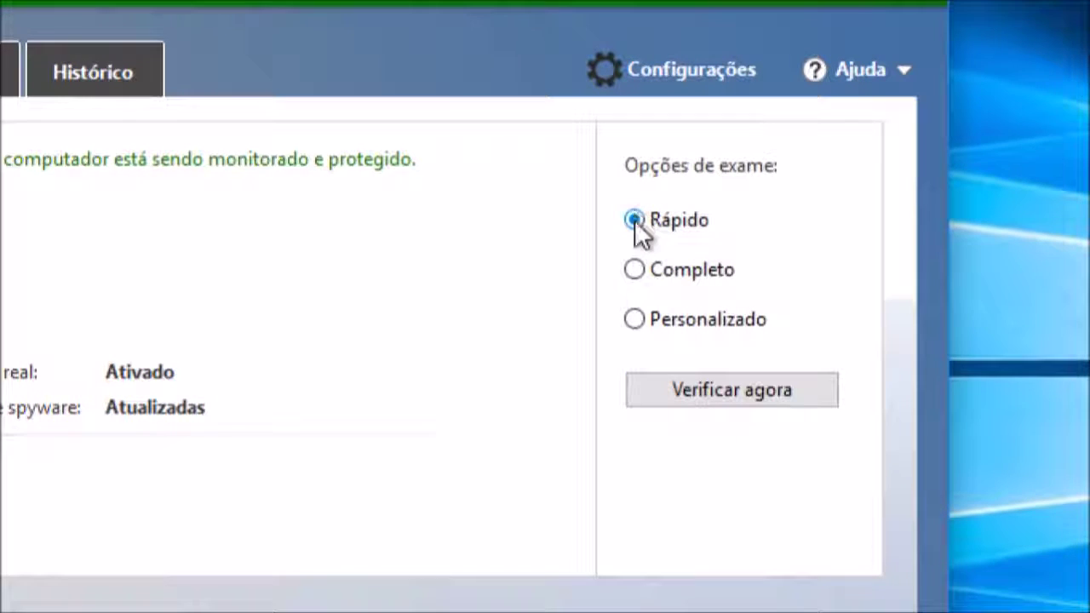
pyautogui.click(667, 401)
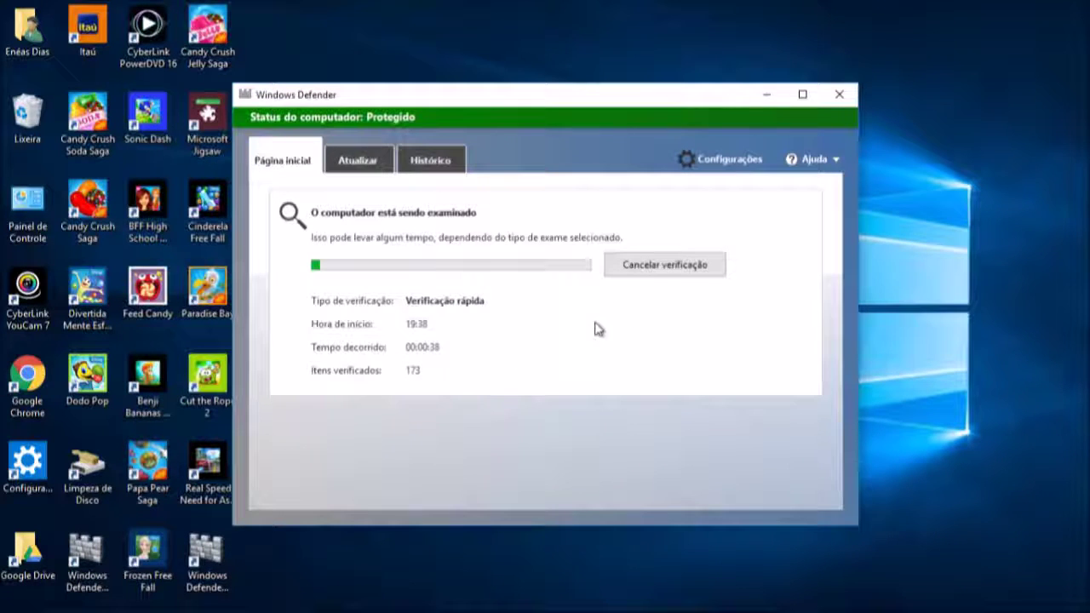
pyautogui.click(642, 275)
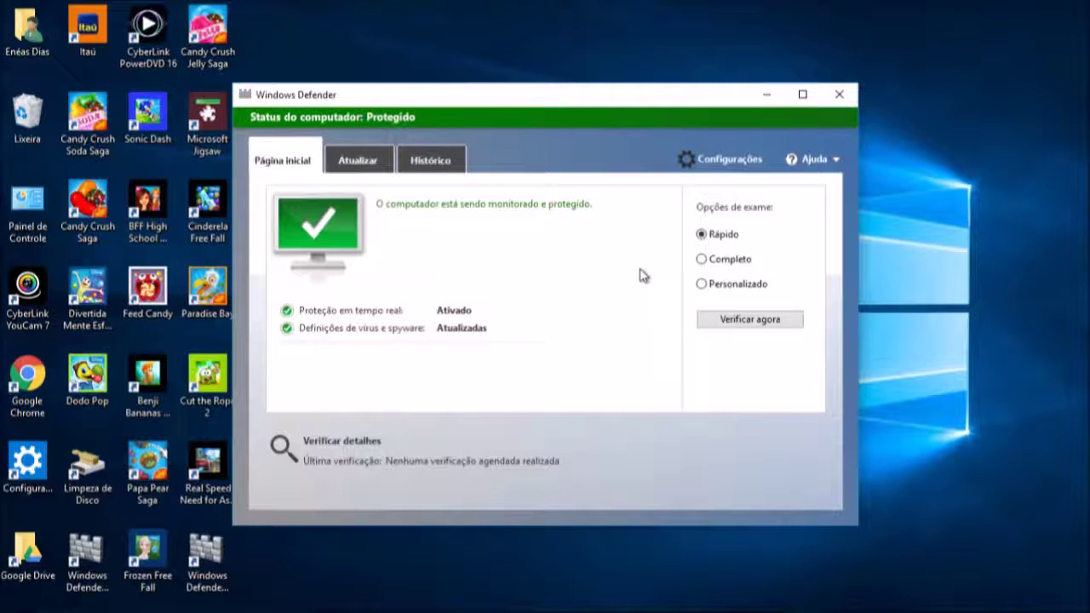
# Step: Open the Windows Defender settings and turn real-time protection off and back on
pyautogui.moveTo(737, 271)
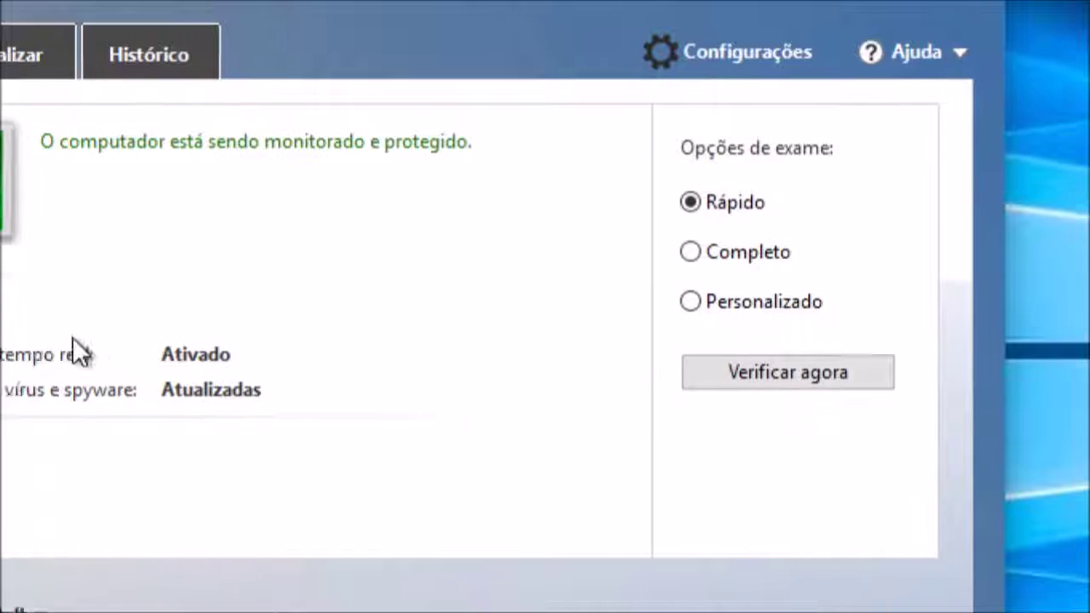
pyautogui.moveTo(0, 363)
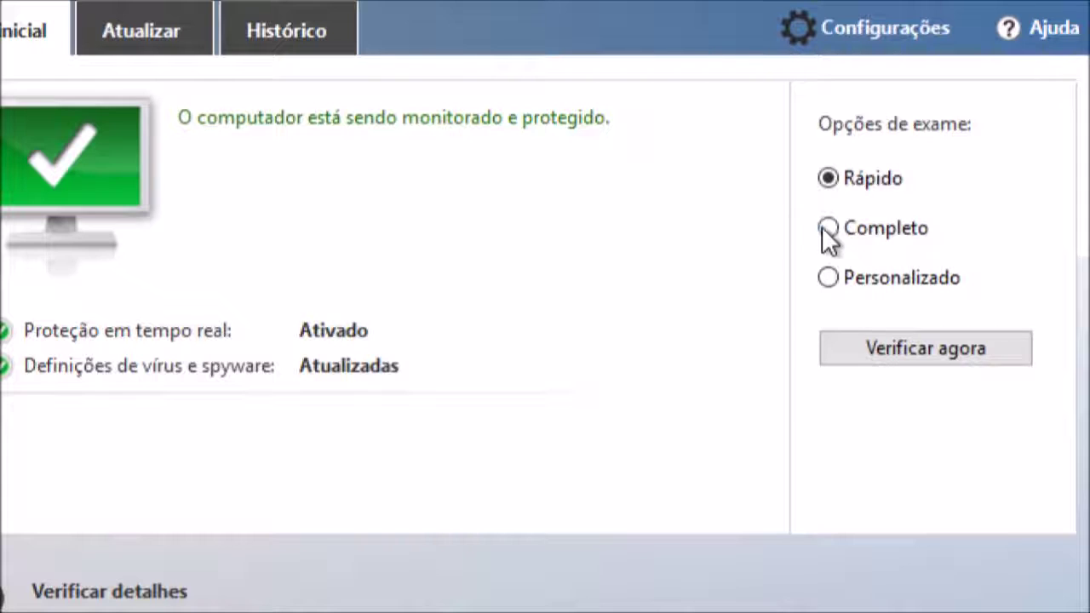
pyautogui.moveTo(826, 236)
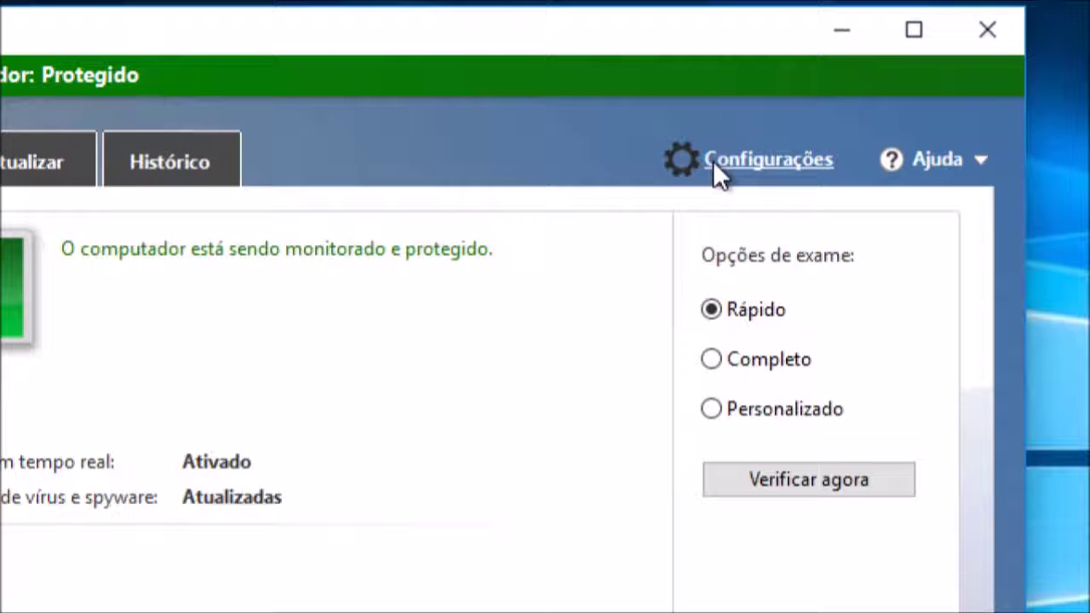
pyautogui.click(766, 160)
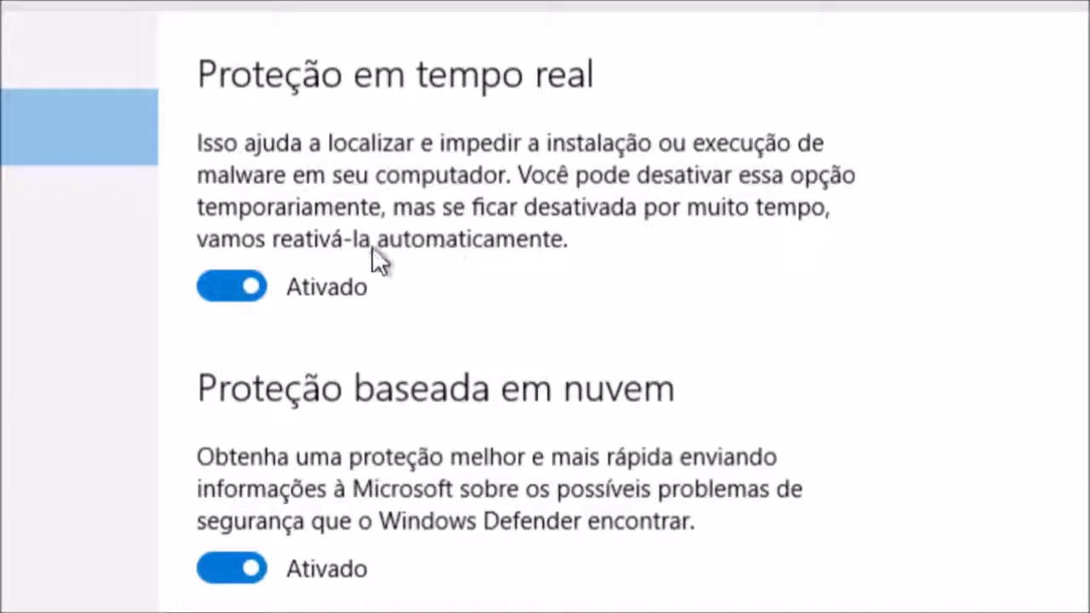
pyautogui.click(214, 286)
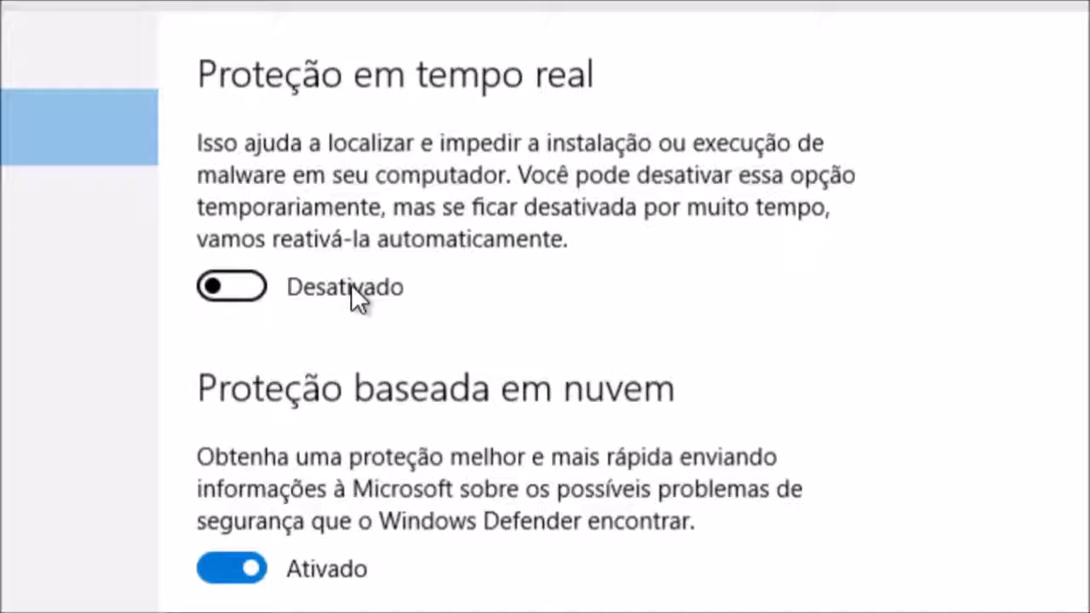
pyautogui.click(248, 285)
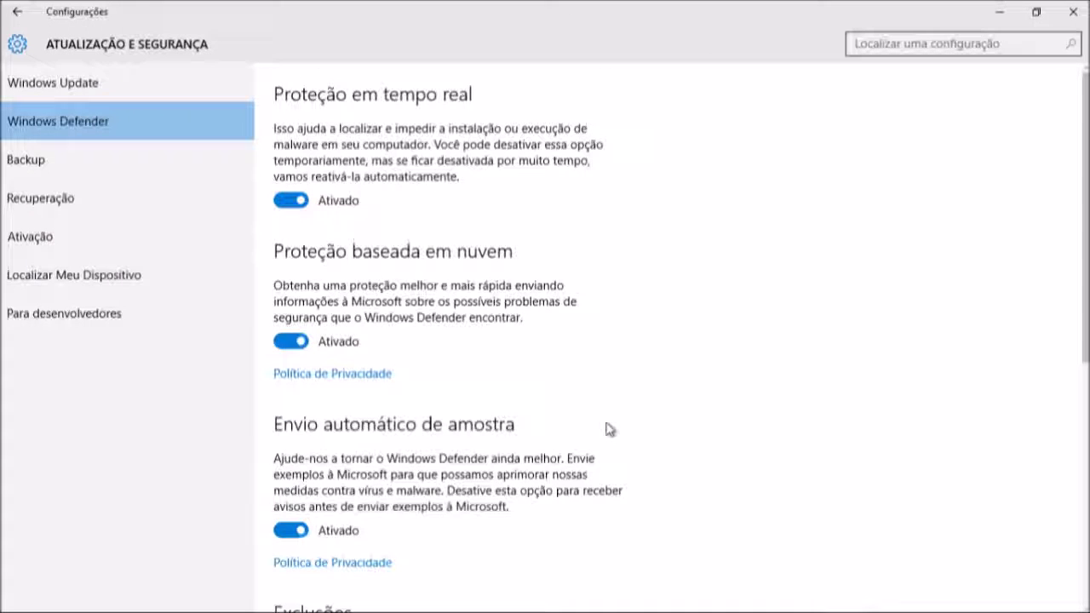
pyautogui.write('-')
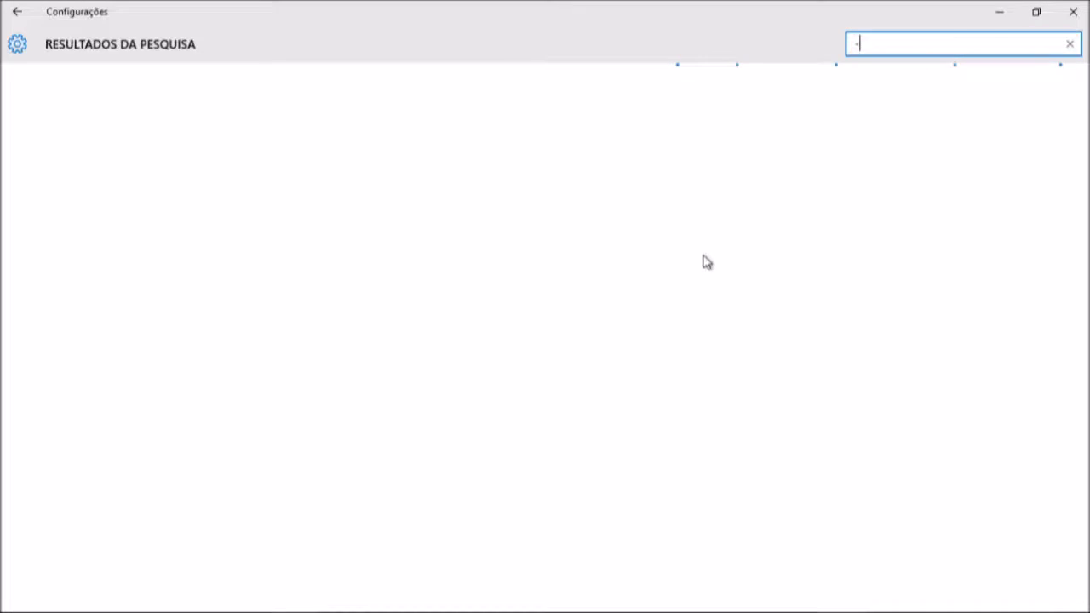
pyautogui.press('BackSpace')
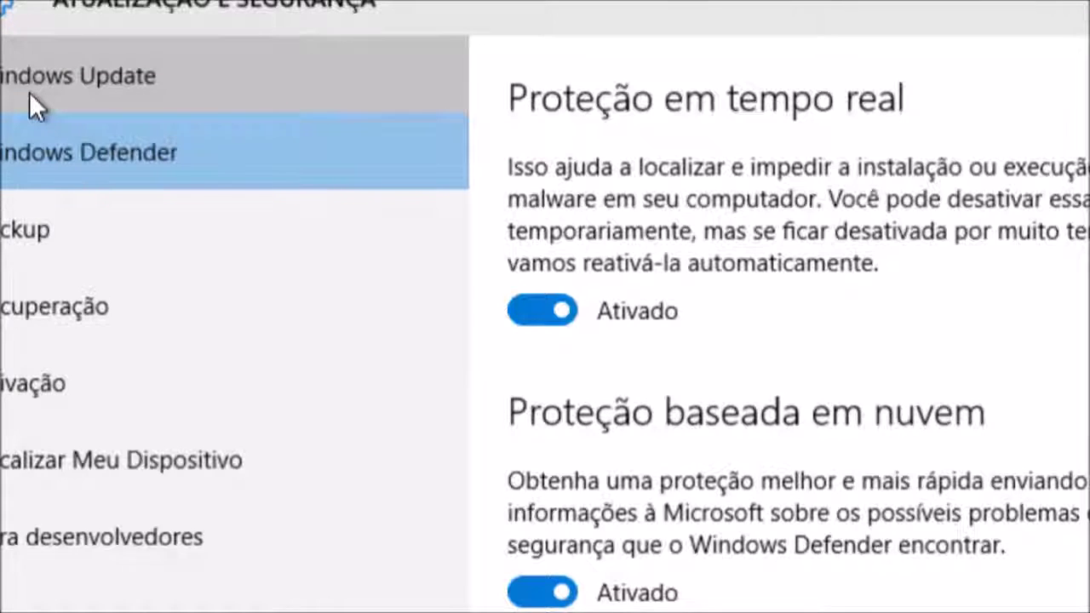
# Step: In the advanced options of Windows Update, choose Automático (recomendado) for how updates are installed
pyautogui.click(72, 88)
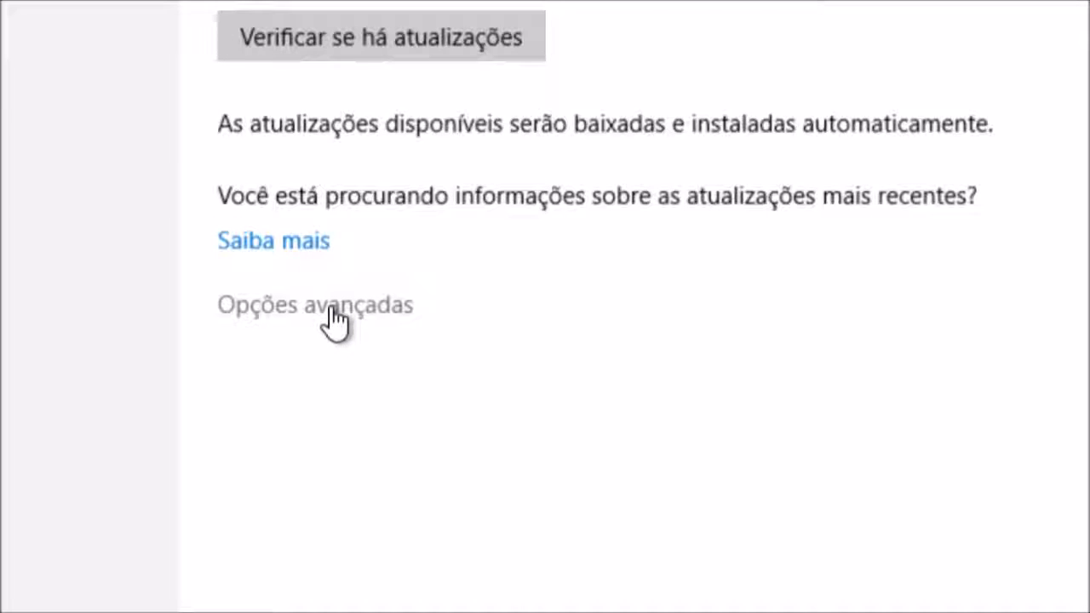
pyautogui.click(331, 309)
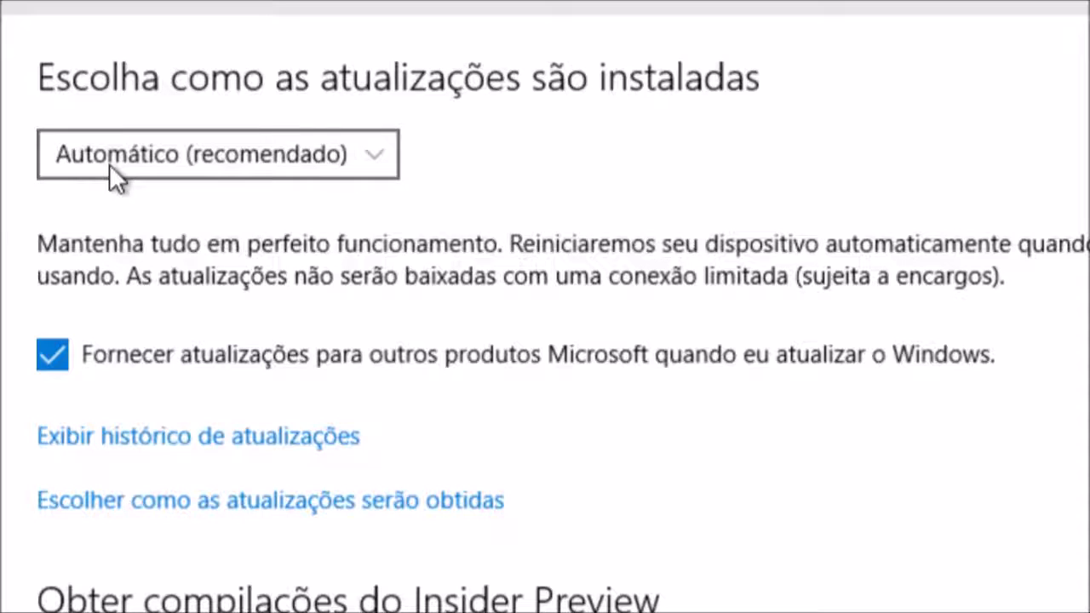
pyautogui.click(377, 156)
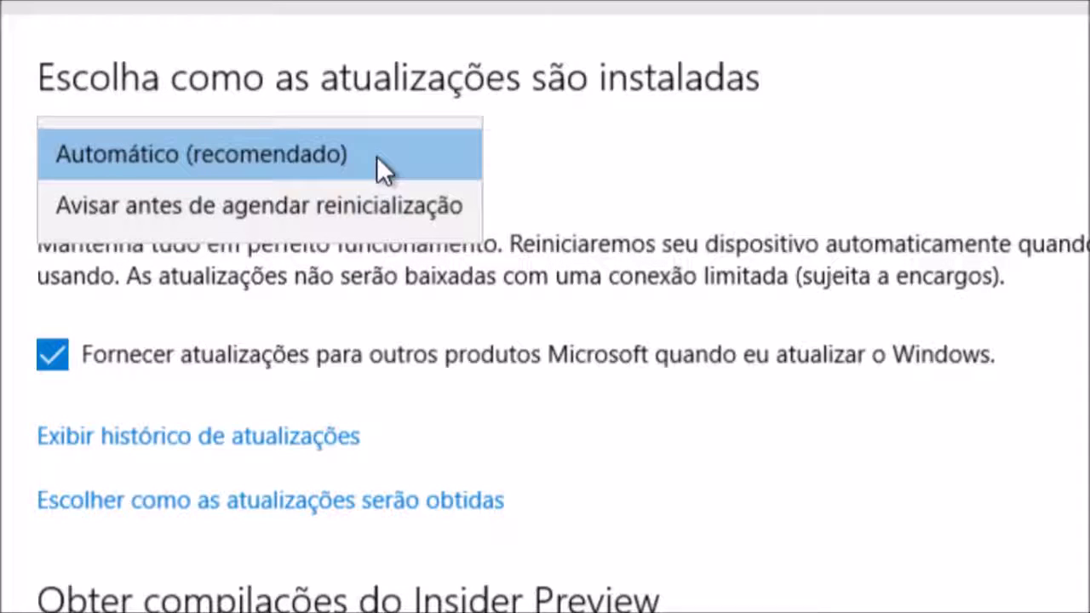
pyautogui.click(324, 158)
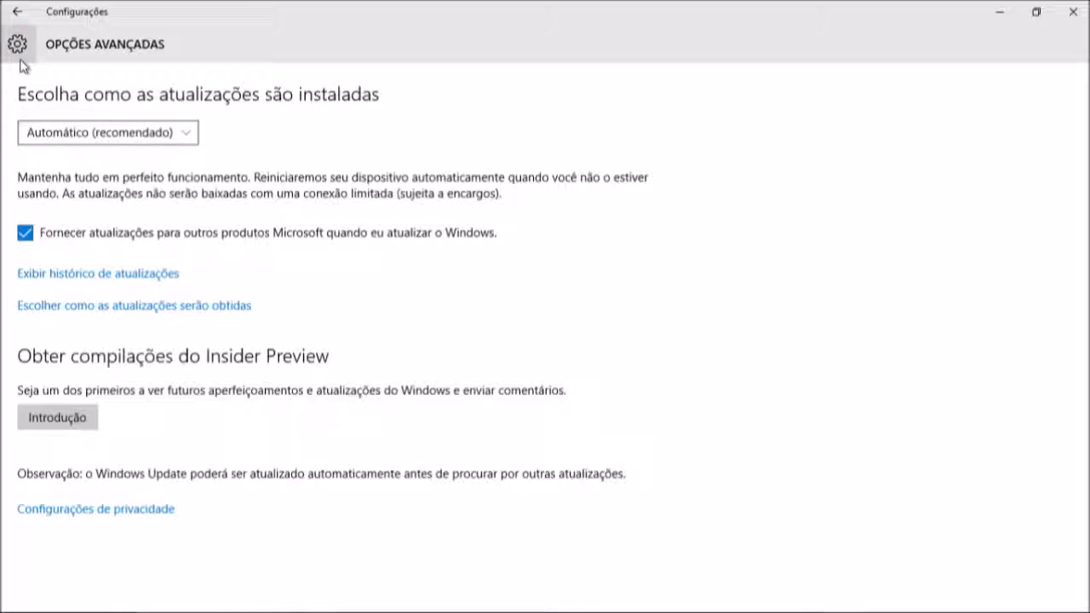
# Step: Leave the advanced update options and close both the Settings and Windows Defender windows
pyautogui.click(22, 11)
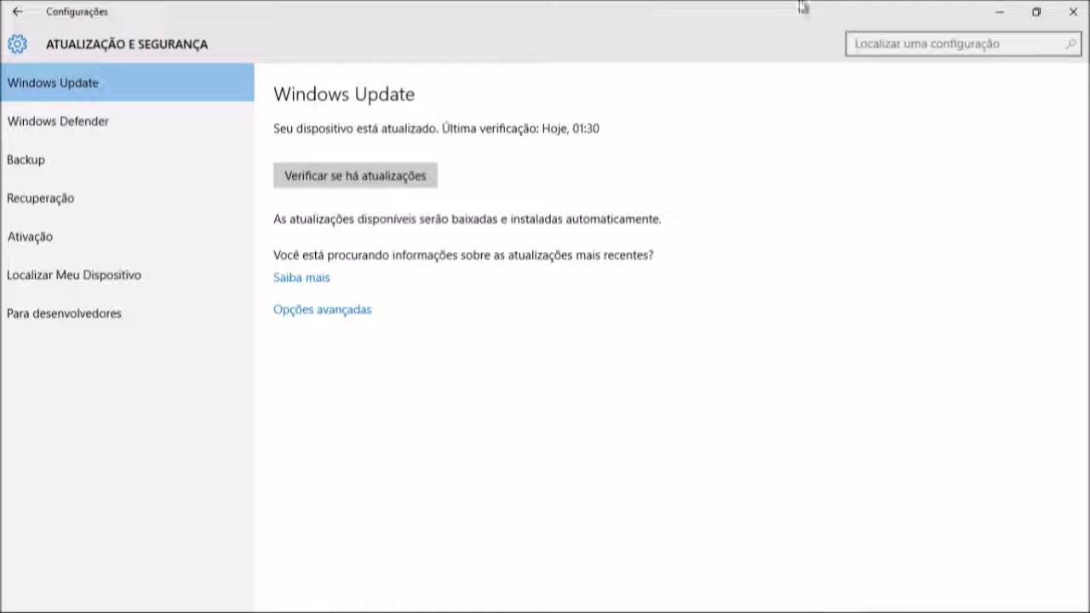
pyautogui.click(1074, 12)
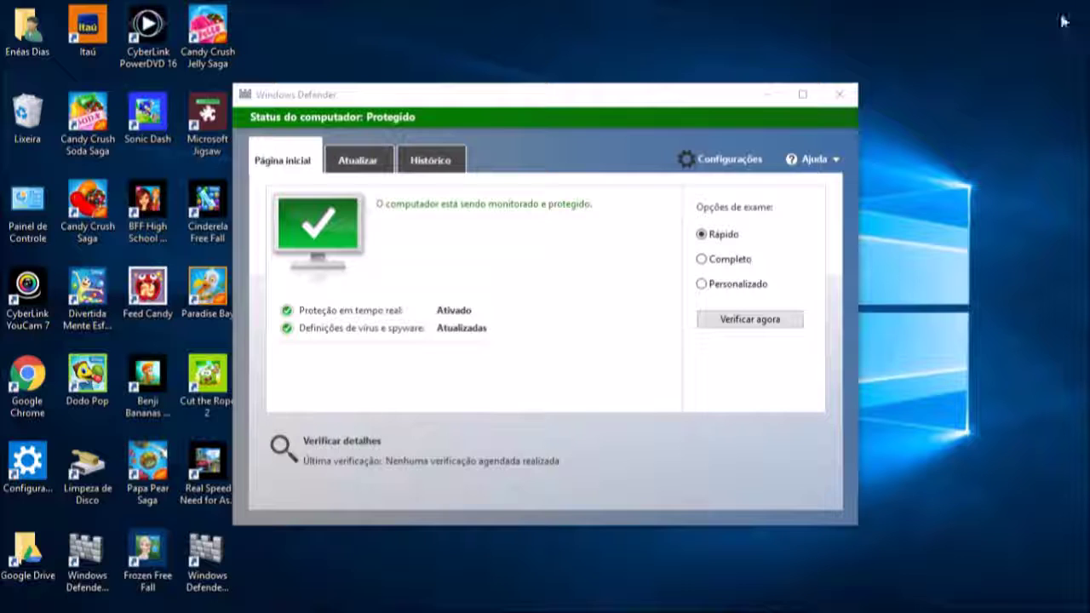
pyautogui.click(837, 96)
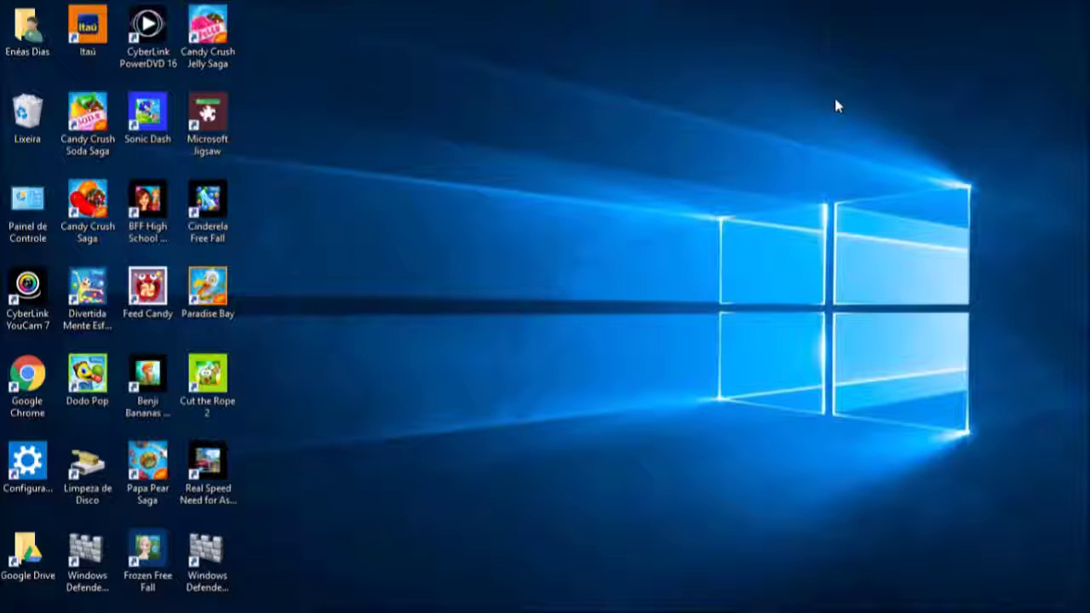